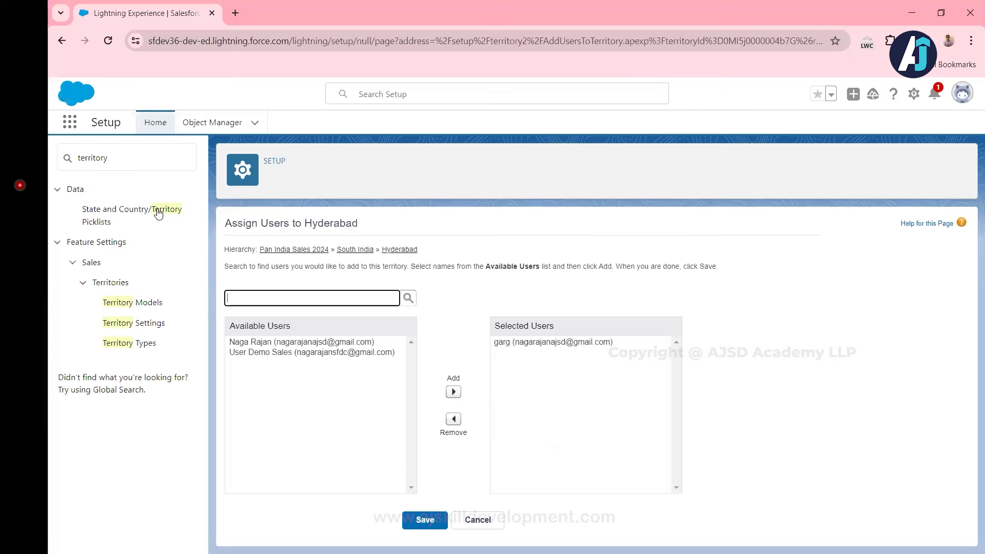
Leave the Hyderabad user assignments and go to the Territory Models list.
{"action": "left_click", "coordinate": [148, 303]}
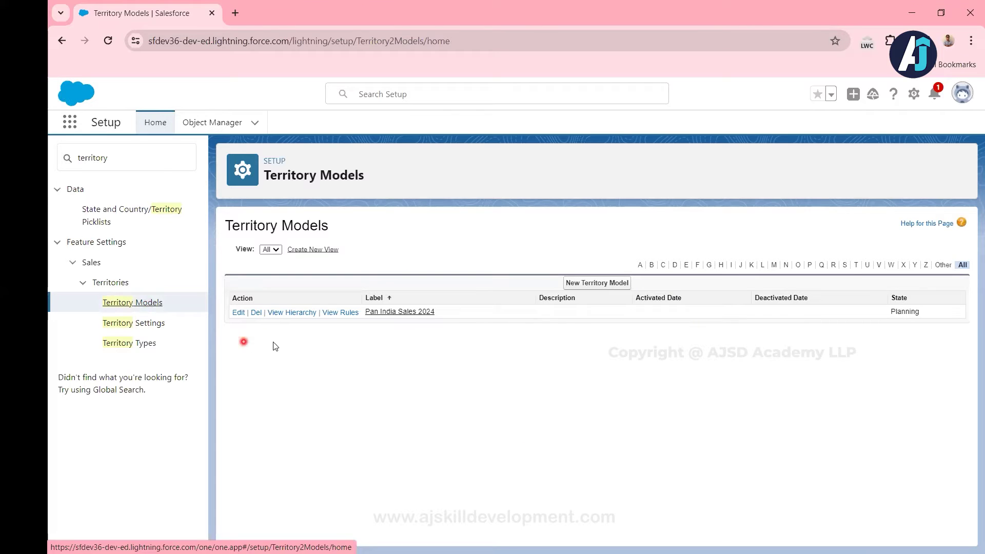
Open Chennai from the Pan India Sales 2024 hierarchy and review its assigned users and rules.
{"action": "left_click", "coordinate": [301, 317]}
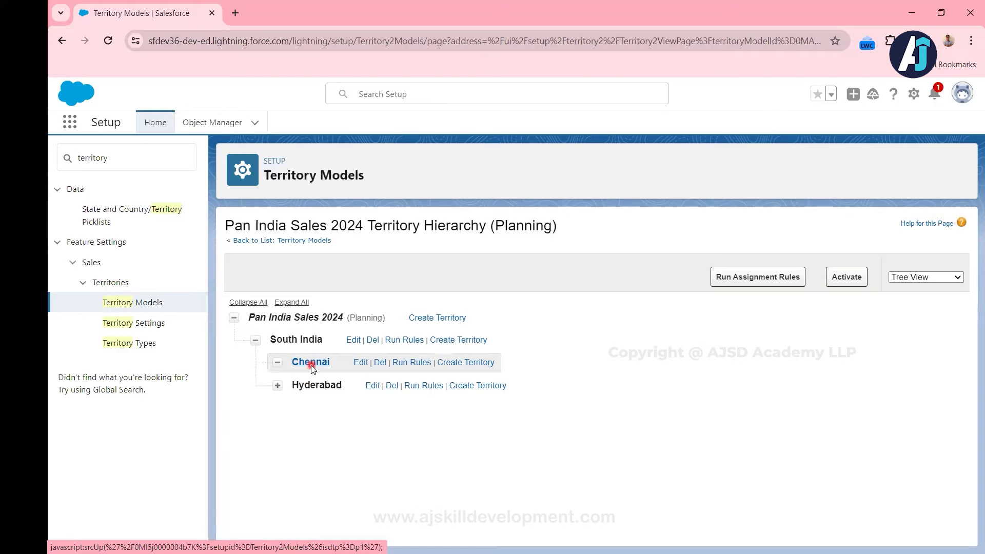
{"action": "left_click", "coordinate": [311, 363]}
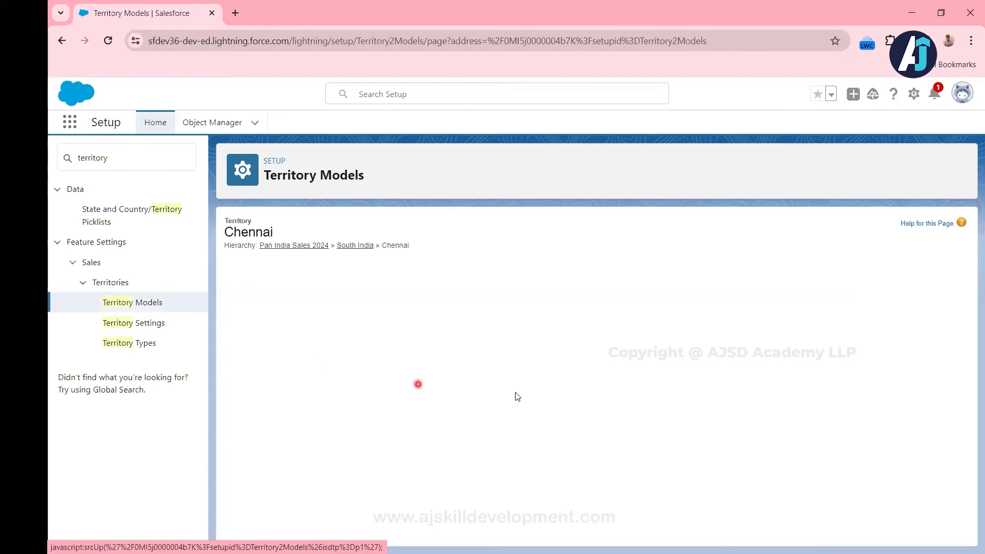
{"action": "scroll", "coordinate": [517, 396], "scroll_direction": "down", "scroll_amount": 6}
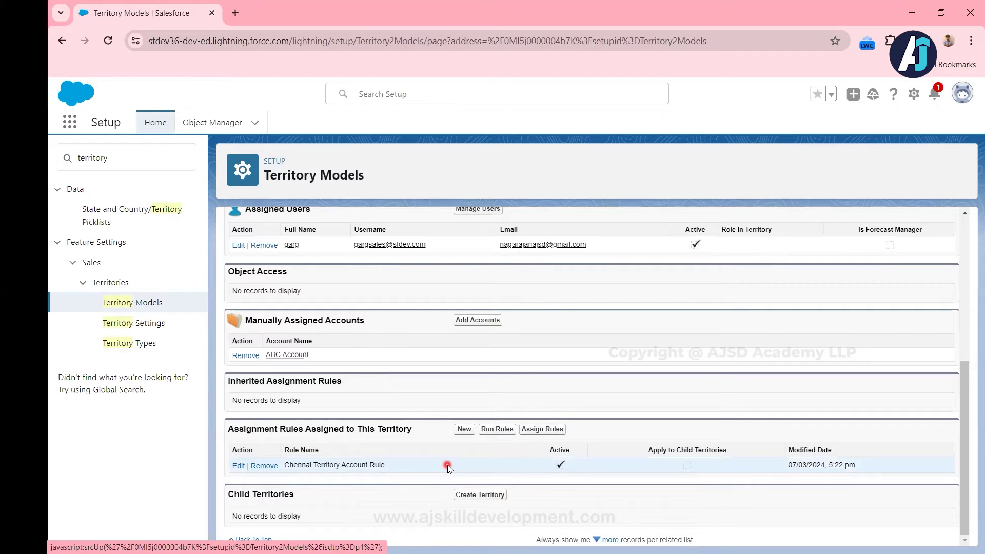
{"action": "scroll", "coordinate": [448, 465], "scroll_direction": "up", "scroll_amount": 1}
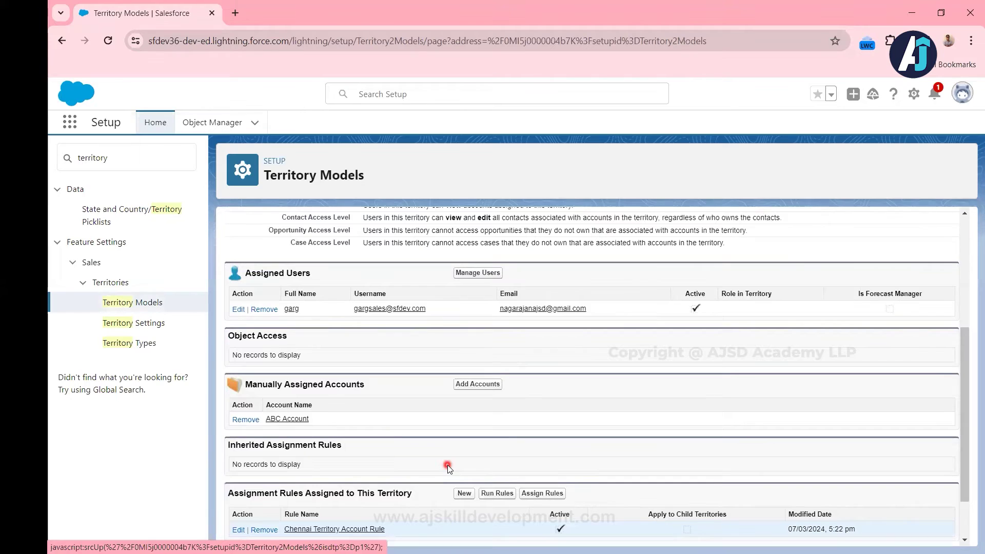
{"action": "scroll", "coordinate": [447, 465], "scroll_direction": "up", "scroll_amount": 1}
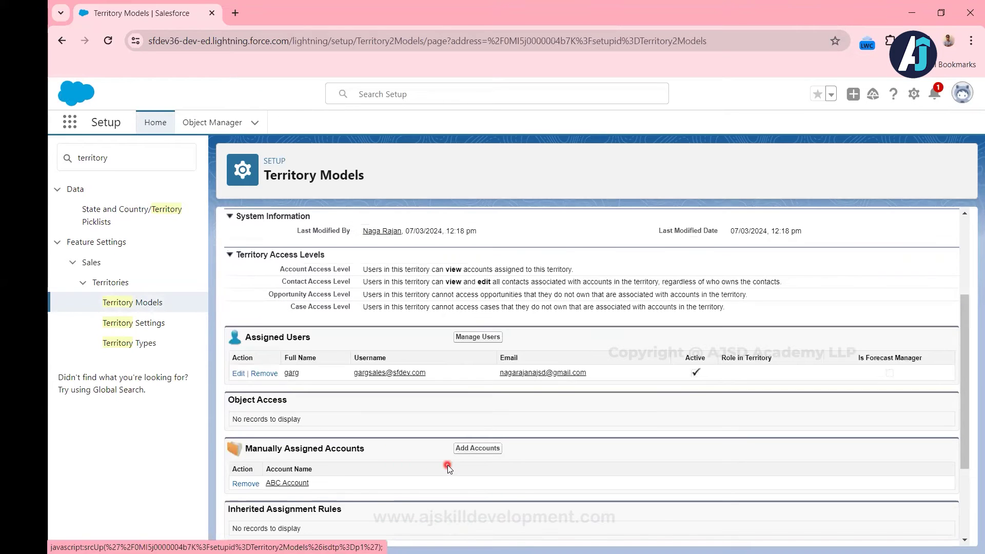
{"action": "scroll", "coordinate": [447, 464], "scroll_direction": "down", "scroll_amount": 1}
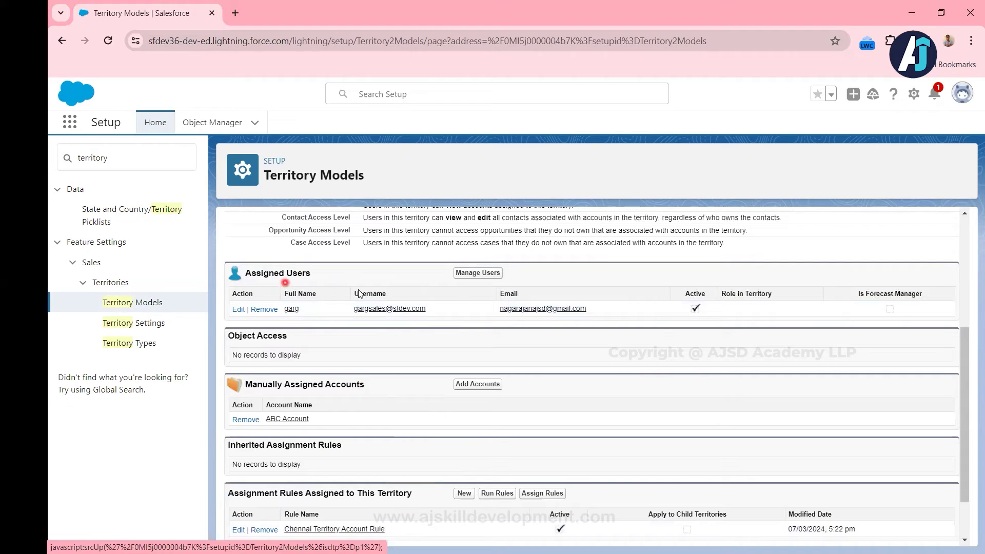
{"action": "scroll", "coordinate": [530, 370], "scroll_direction": "up", "scroll_amount": 3}
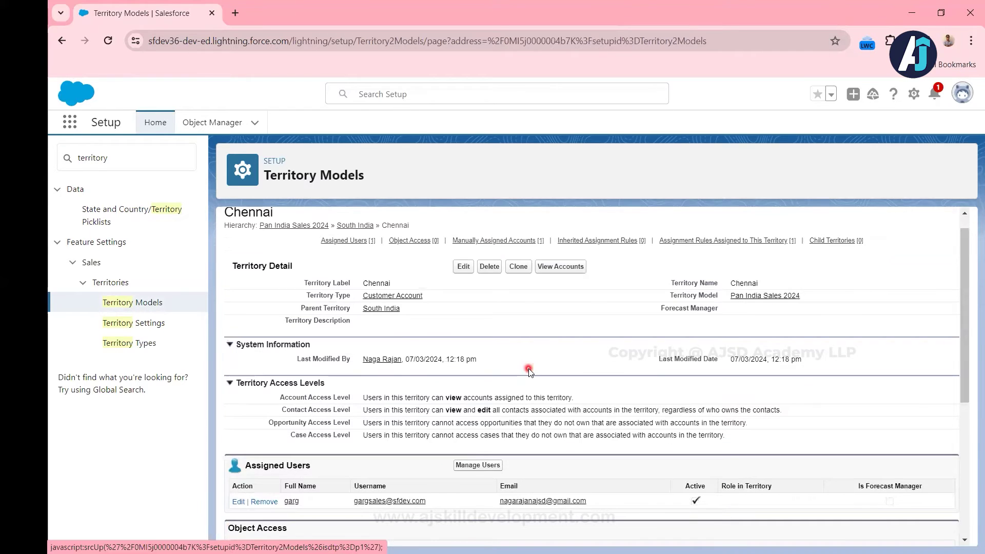
{"action": "scroll", "coordinate": [529, 371], "scroll_direction": "down", "scroll_amount": 1}
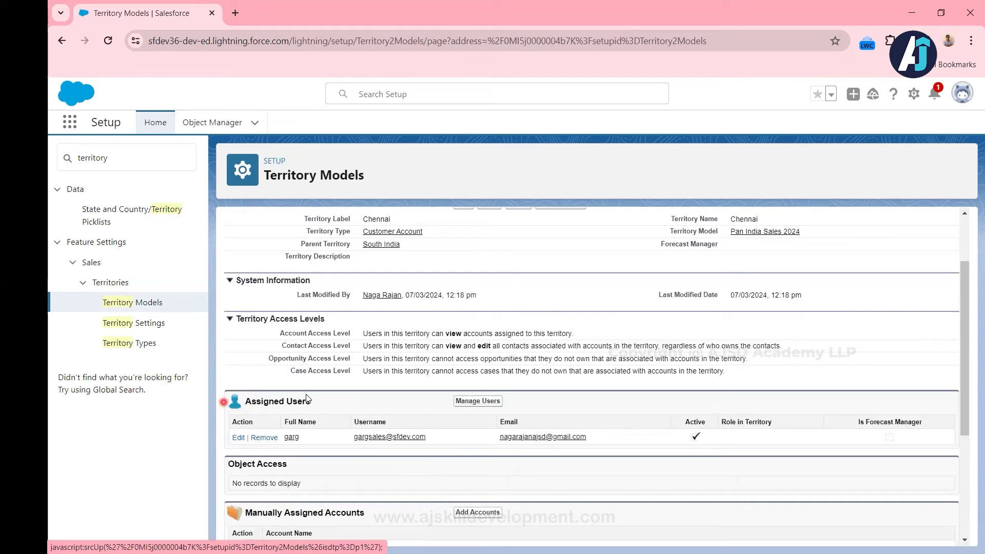
Add a second available user to Chennai's selected users and save the assignment.
{"action": "left_click", "coordinate": [482, 403]}
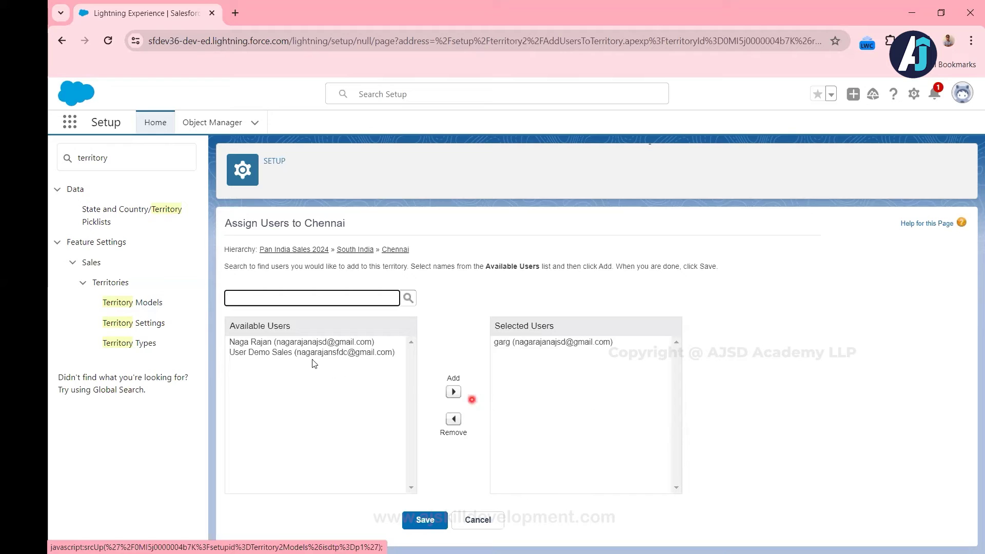
{"action": "left_click", "coordinate": [267, 354]}
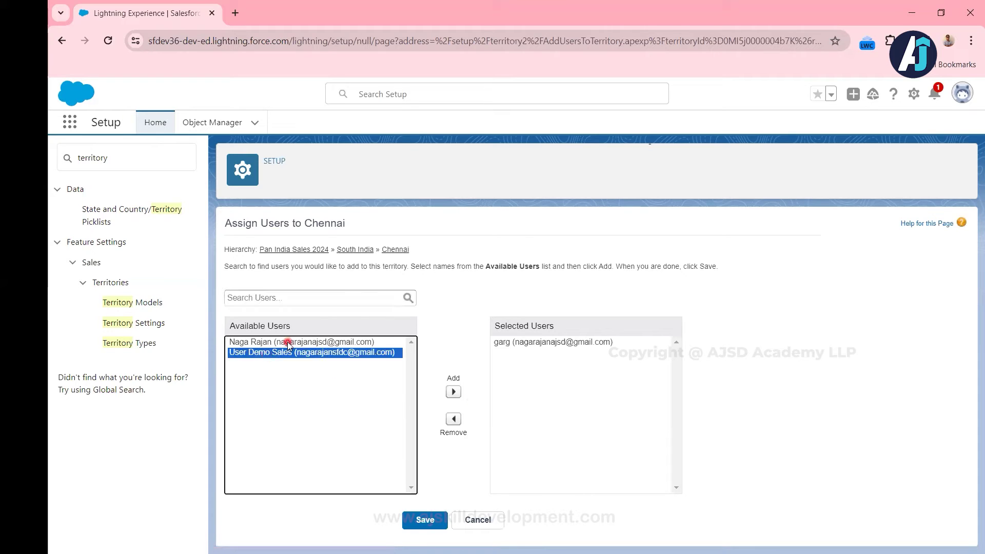
{"action": "left_click", "coordinate": [287, 342]}
{"action": "left_click", "coordinate": [453, 393]}
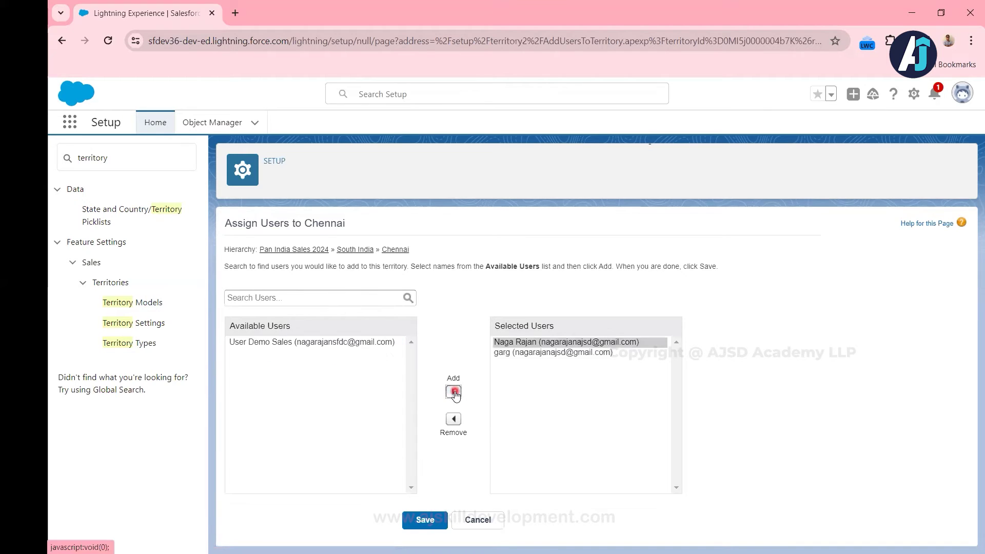
{"action": "left_click", "coordinate": [426, 521]}
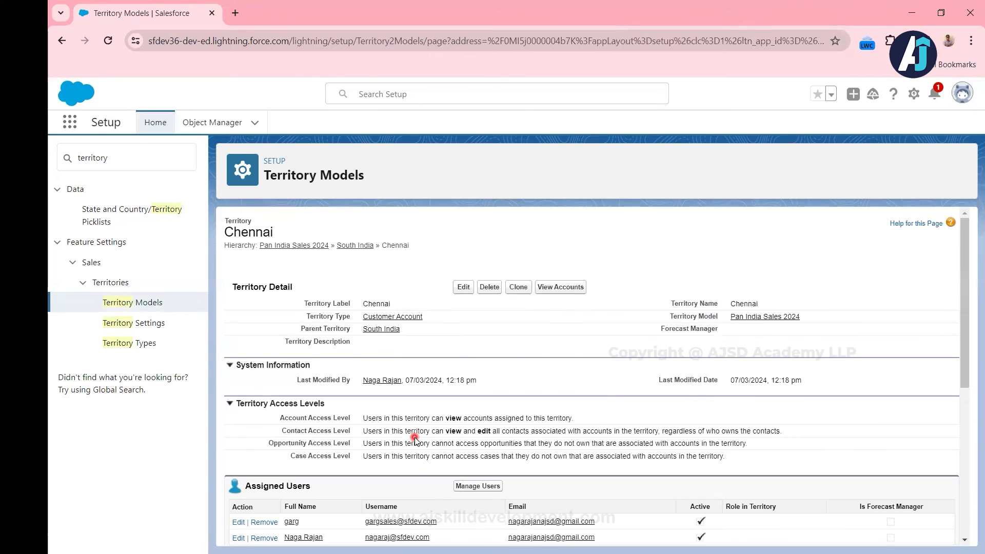
Check Chennai's two assigned users, then list its accounts, ABC Account and Demo Territory Account.
{"action": "scroll", "coordinate": [414, 439], "scroll_direction": "down", "scroll_amount": 3}
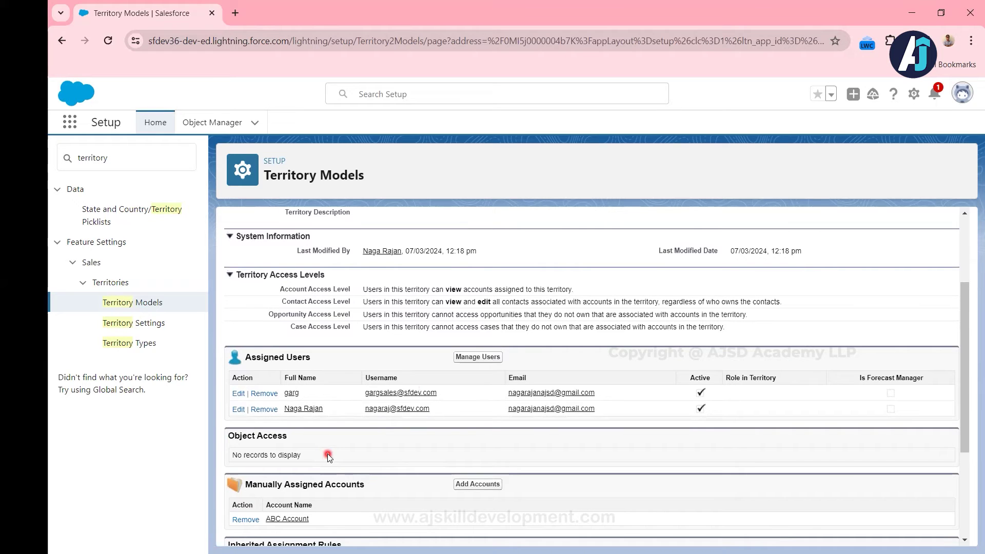
{"action": "scroll", "coordinate": [327, 453], "scroll_direction": "down", "scroll_amount": 2}
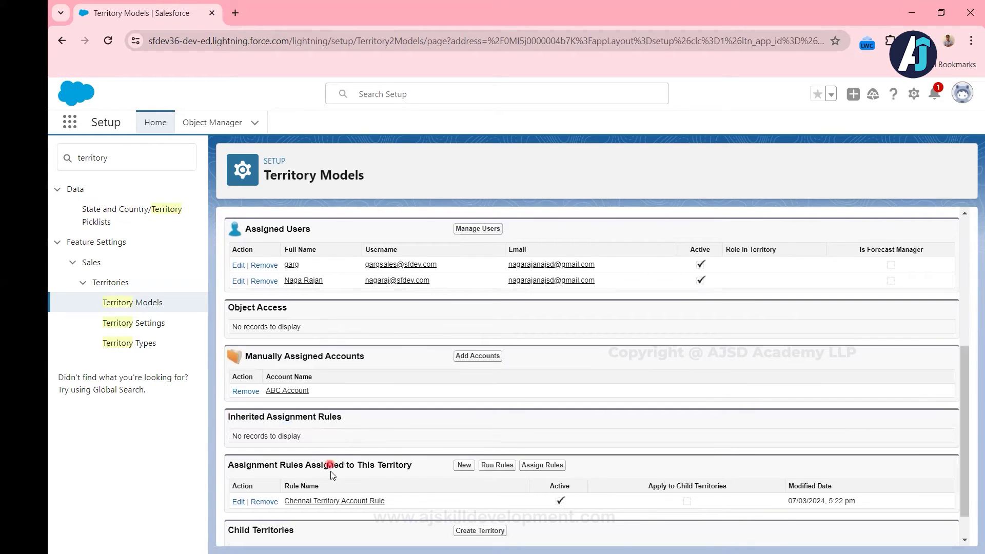
{"action": "scroll", "coordinate": [334, 476], "scroll_direction": "up", "scroll_amount": 4}
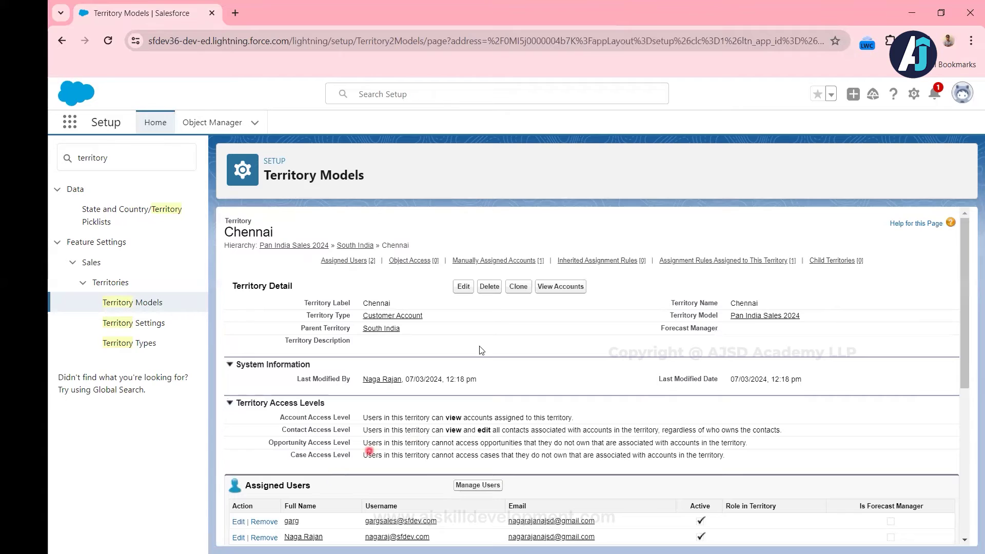
{"action": "left_click", "coordinate": [562, 288]}
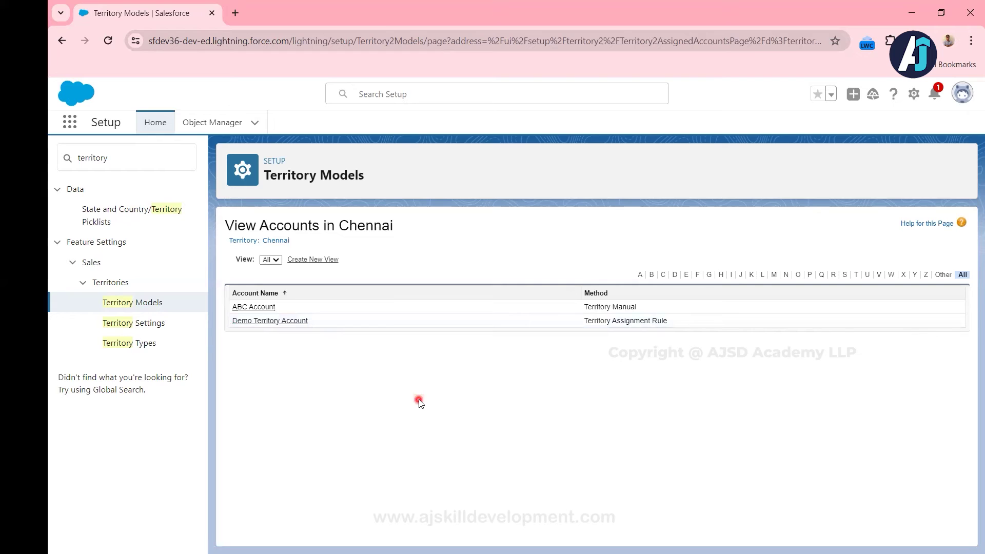
Reopen the Chennai accounts list and open Demo Territory Account in a new browser tab.
{"action": "left_click", "coordinate": [56, 48]}
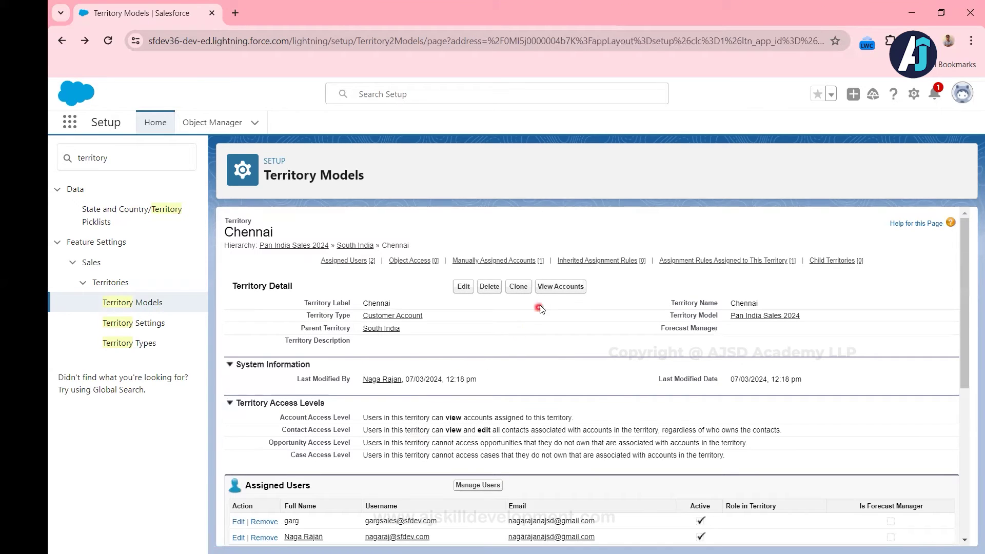
{"action": "left_click", "coordinate": [565, 289]}
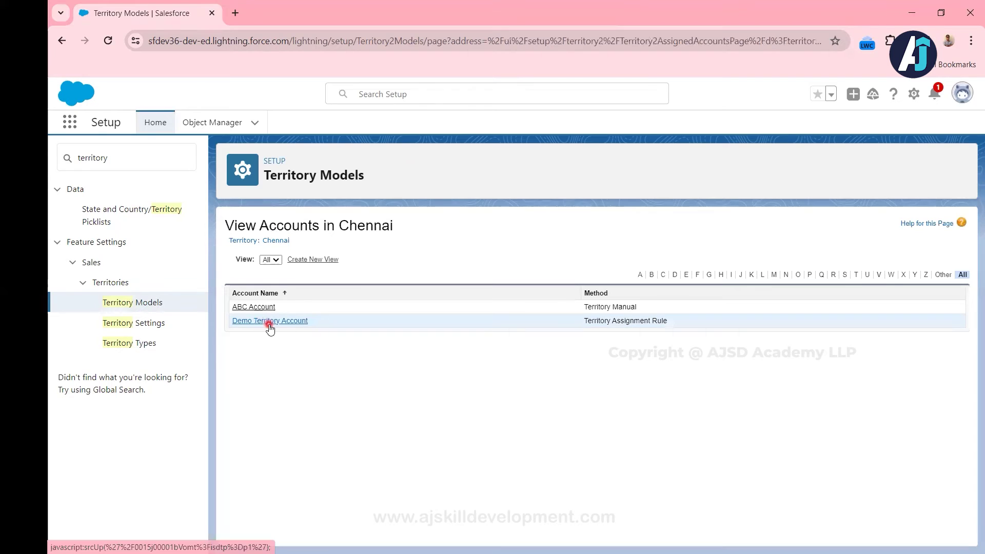
{"action": "right_click", "coordinate": [286, 325]}
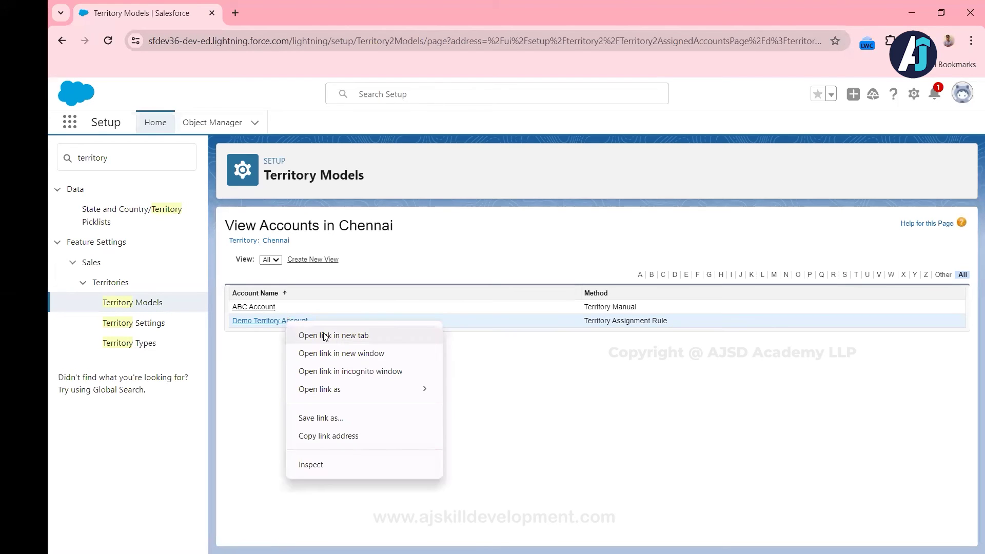
{"action": "left_click", "coordinate": [325, 335]}
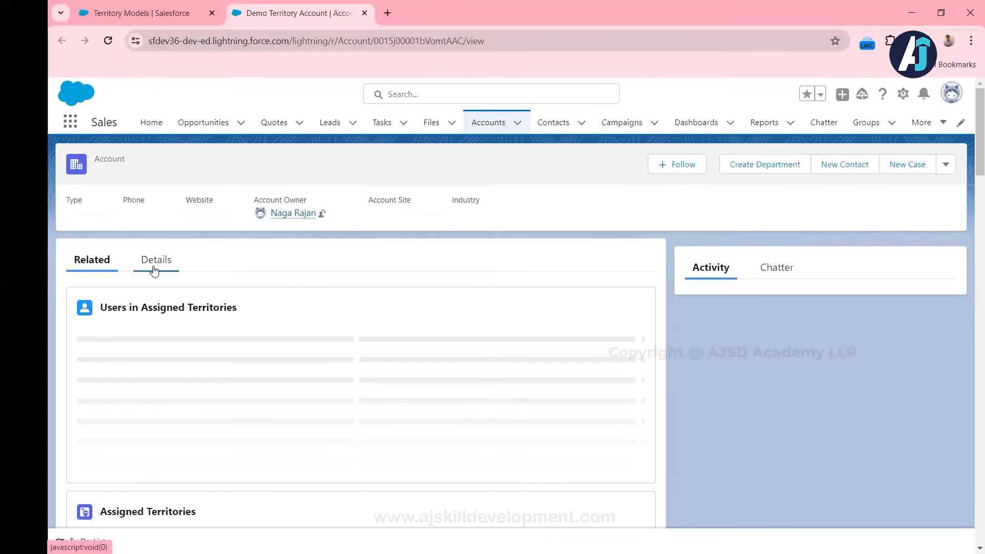
Review Demo Territory Account's details, then its related Users in Assigned Territories list.
{"action": "left_click", "coordinate": [154, 268]}
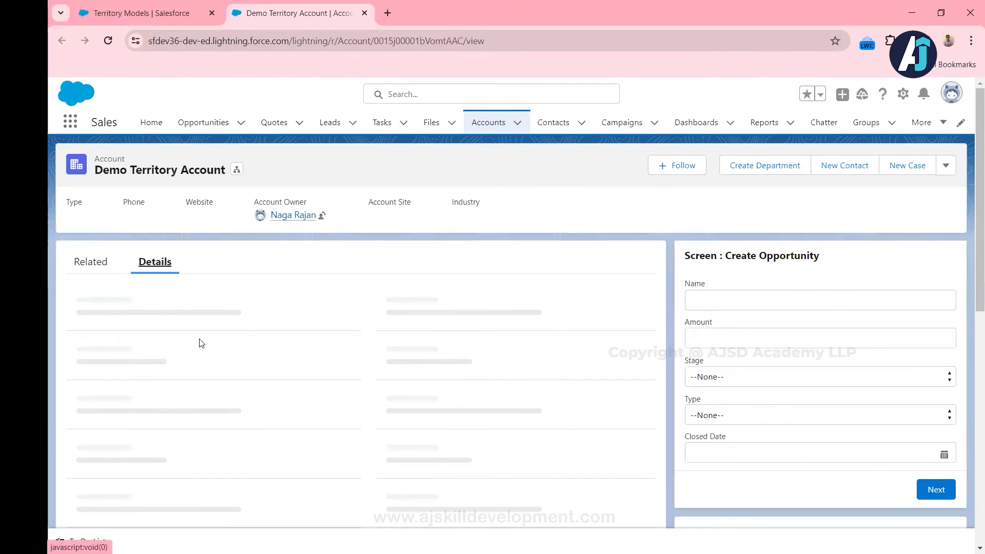
{"action": "scroll", "coordinate": [202, 343], "scroll_direction": "down", "scroll_amount": 10}
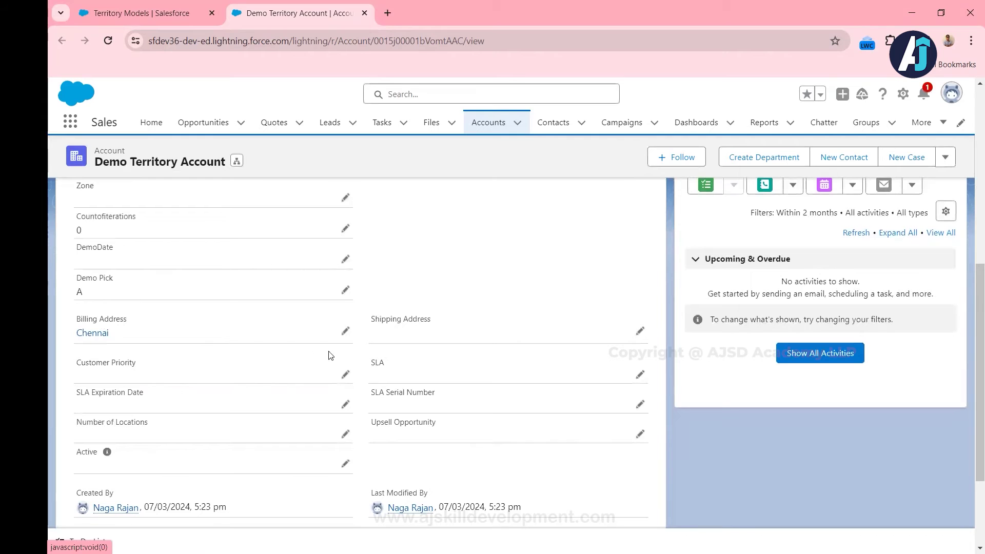
{"action": "scroll", "coordinate": [224, 344], "scroll_direction": "up", "scroll_amount": 10}
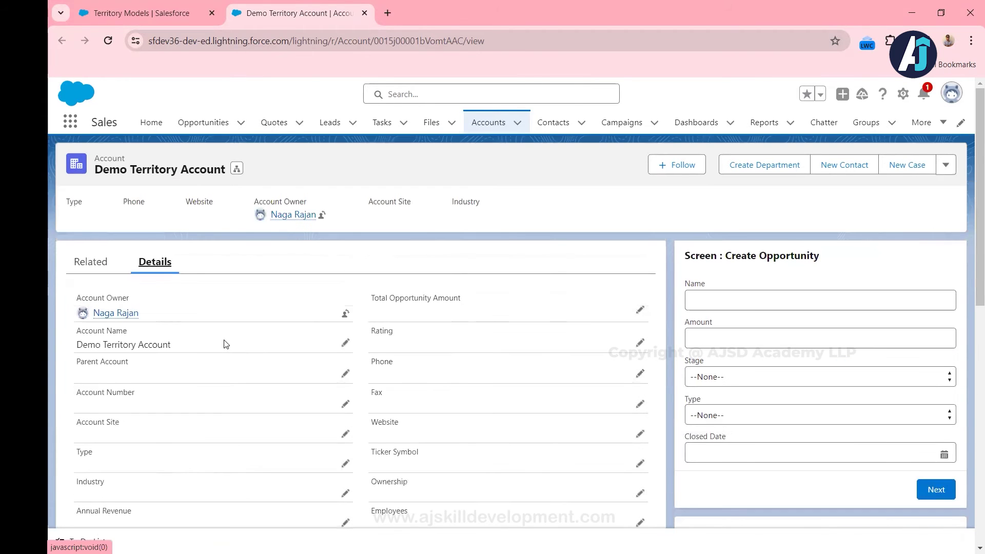
{"action": "left_click", "coordinate": [91, 262]}
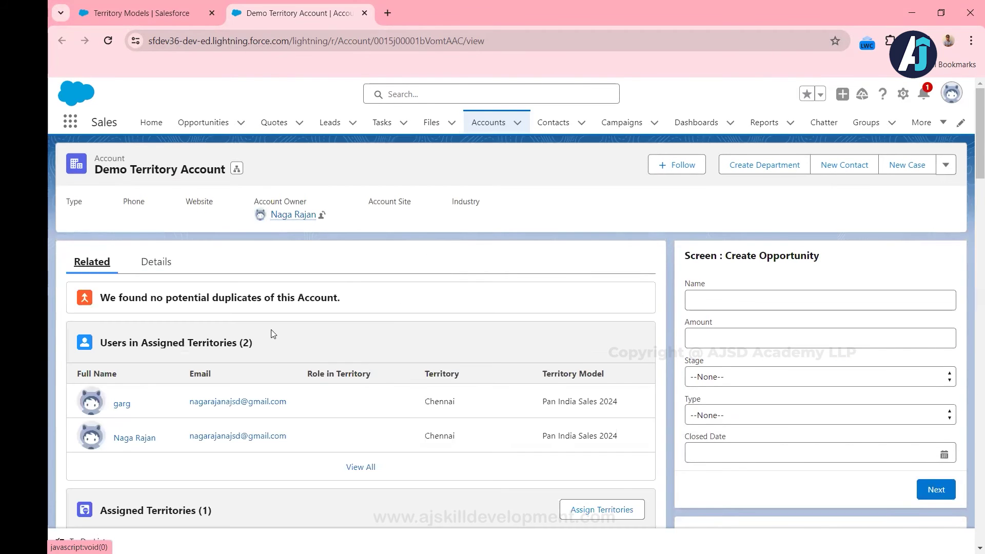
{"action": "scroll", "coordinate": [271, 334], "scroll_direction": "down", "scroll_amount": 2}
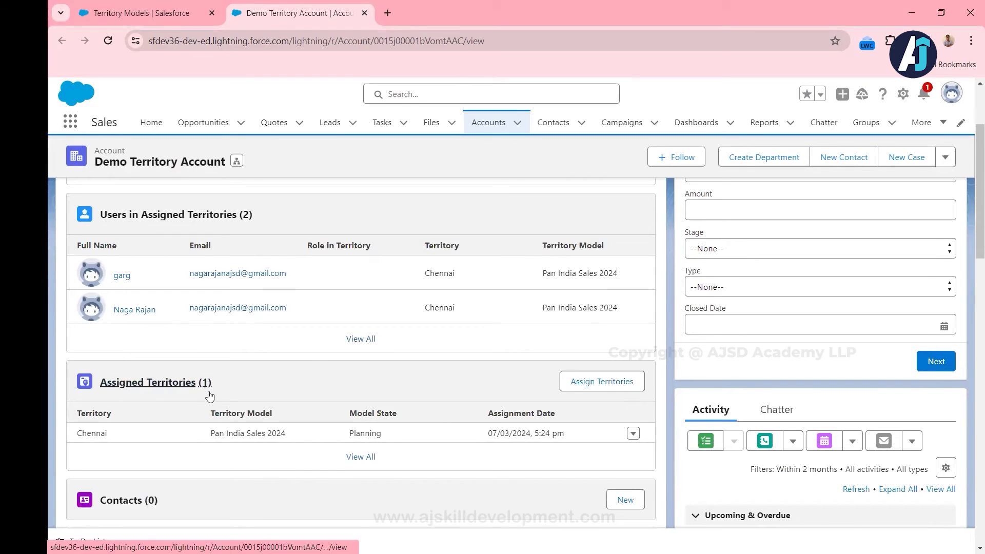
{"action": "scroll", "coordinate": [161, 272], "scroll_direction": "up", "scroll_amount": 1}
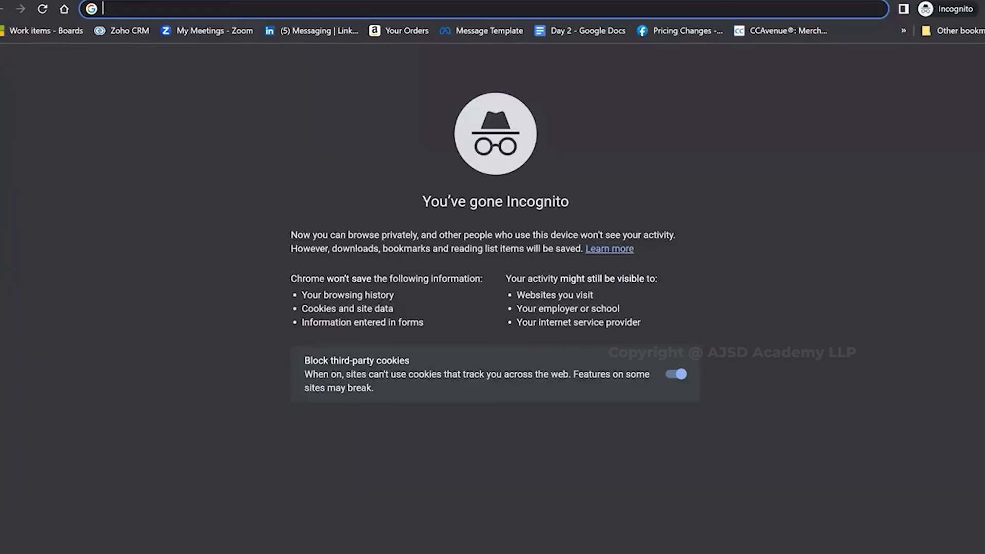
Go to ajskilldevelopment.com and browse the Our Curriculum section.
{"action": "type", "text": "ajskilldevelopment.com"}
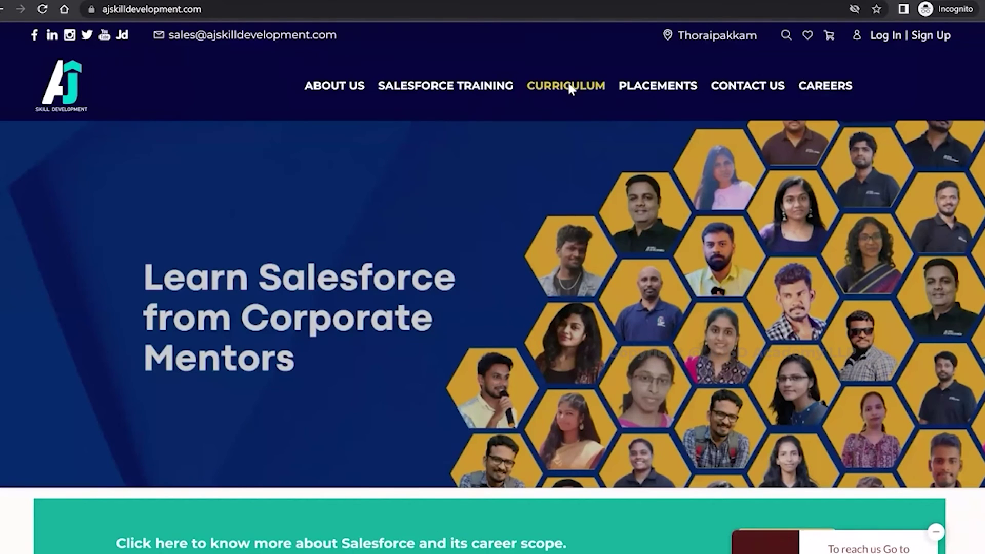
{"action": "scroll", "coordinate": [568, 87], "scroll_direction": "down", "scroll_amount": 5}
{"action": "scroll", "coordinate": [394, 255], "scroll_direction": "down", "scroll_amount": 8}
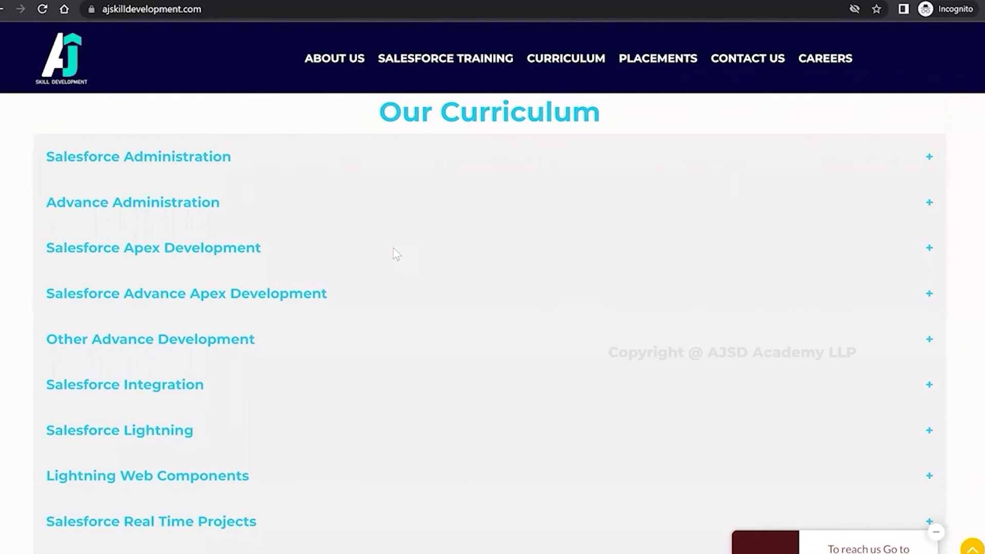
{"action": "scroll", "coordinate": [394, 251], "scroll_direction": "down", "scroll_amount": 4}
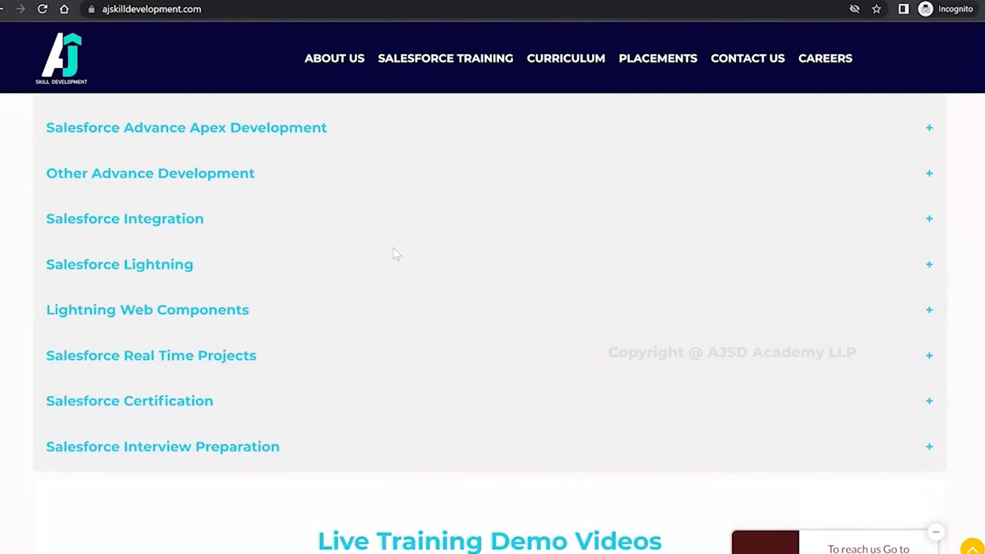
{"action": "scroll", "coordinate": [394, 251], "scroll_direction": "up", "scroll_amount": 12}
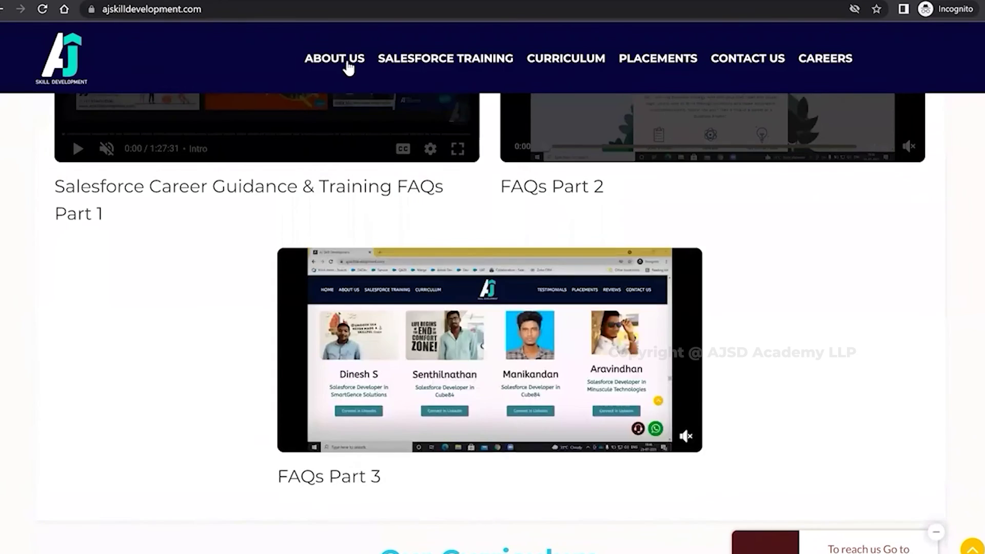
Browse the About Us page, then jump to the Placements section.
{"action": "left_click", "coordinate": [346, 63]}
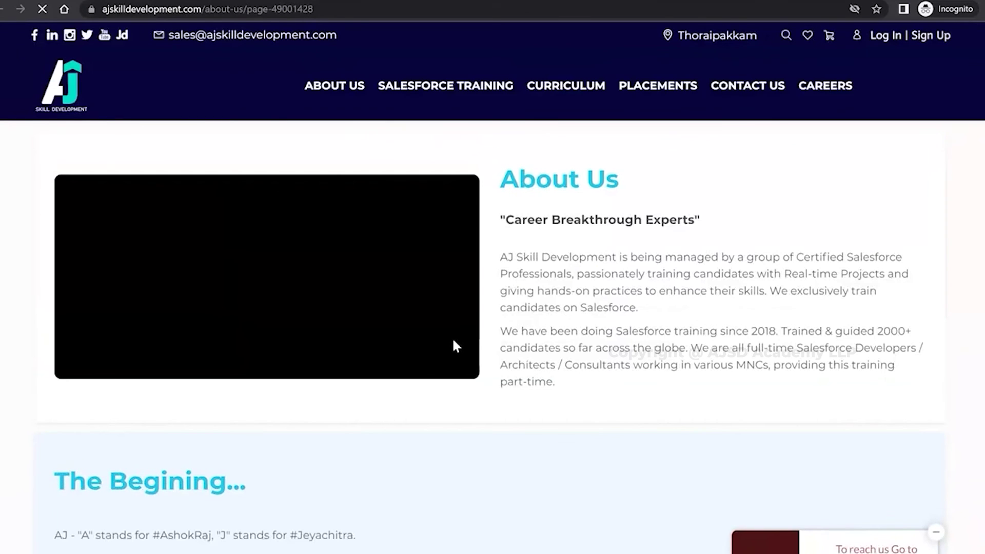
{"action": "scroll", "coordinate": [456, 344], "scroll_direction": "down", "scroll_amount": 2}
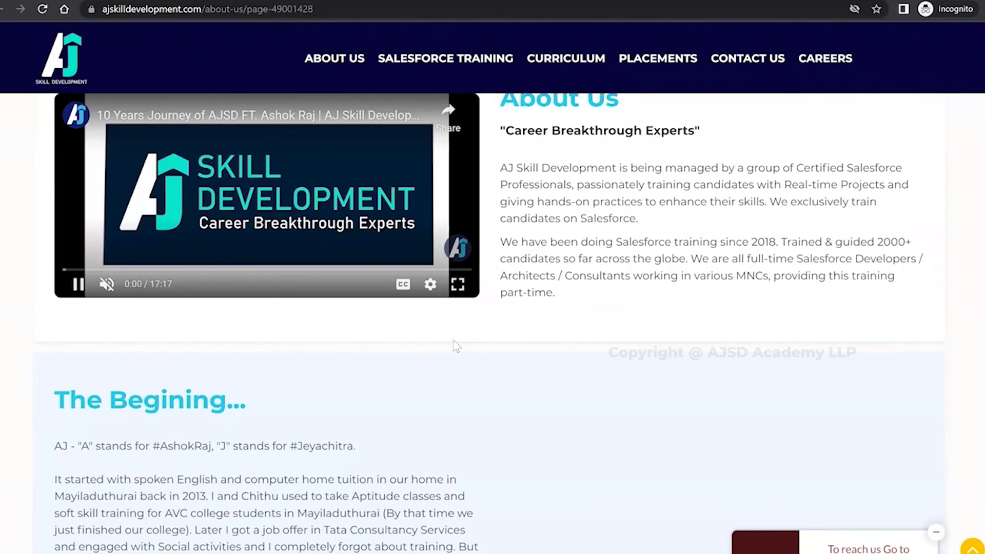
{"action": "scroll", "coordinate": [455, 345], "scroll_direction": "down", "scroll_amount": 1}
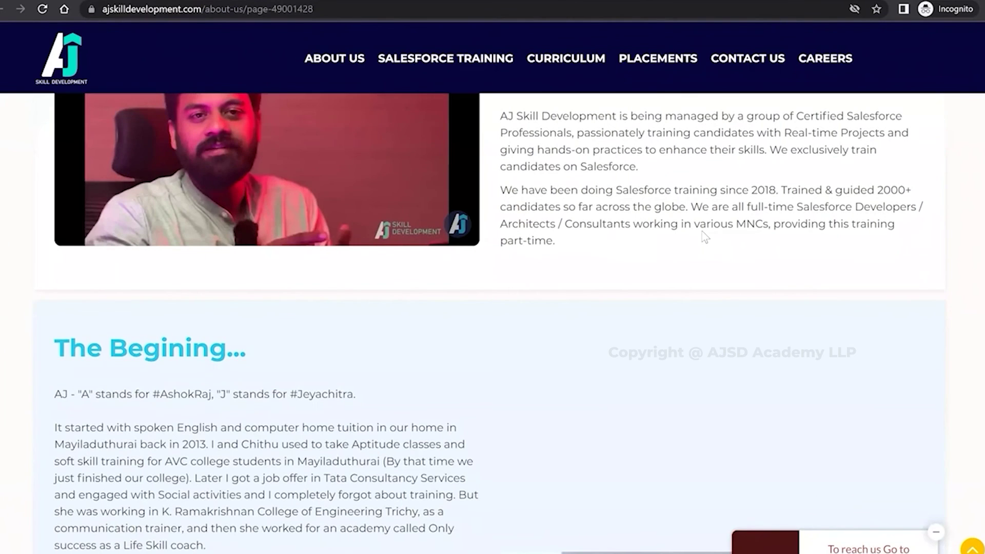
{"action": "scroll", "coordinate": [703, 232], "scroll_direction": "down", "scroll_amount": 3}
{"action": "scroll", "coordinate": [699, 157], "scroll_direction": "up", "scroll_amount": 5}
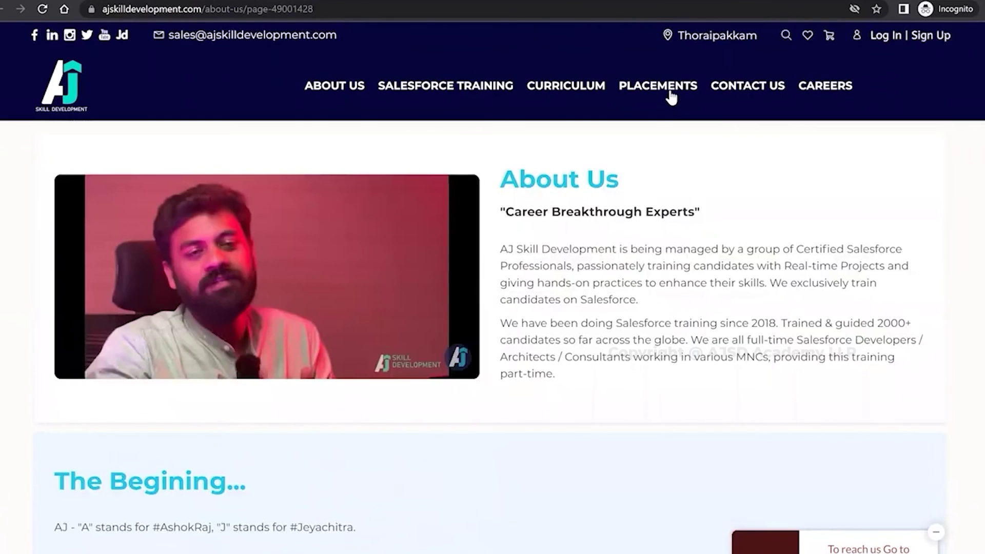
{"action": "left_click", "coordinate": [671, 94]}
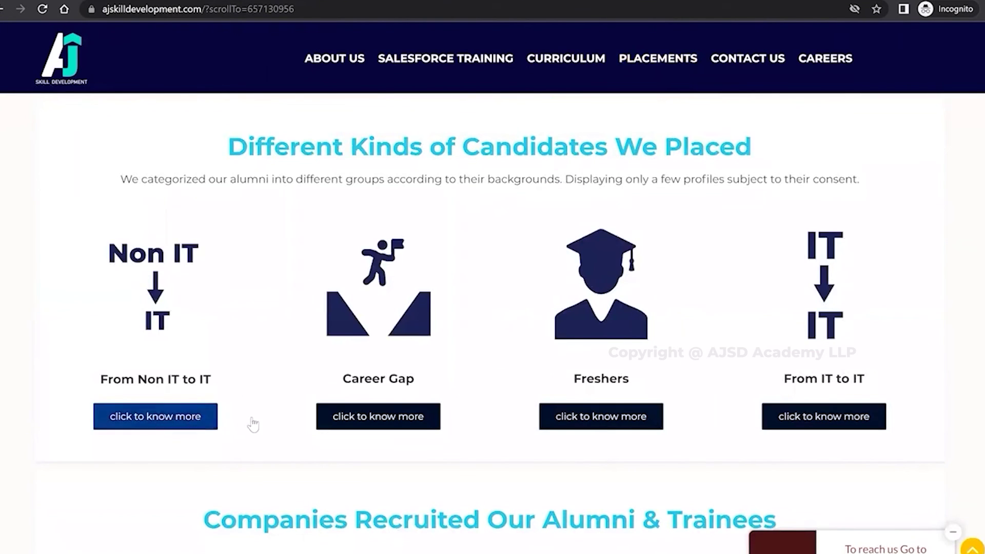
Look through the Career Gap placed candidates' profiles.
{"action": "left_click", "coordinate": [395, 416]}
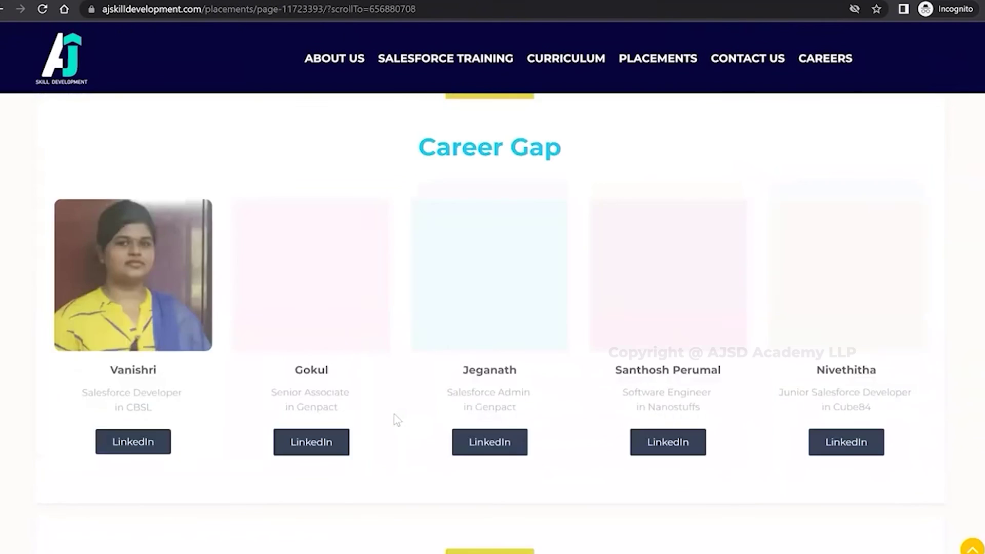
{"action": "scroll", "coordinate": [395, 416], "scroll_direction": "down", "scroll_amount": 1}
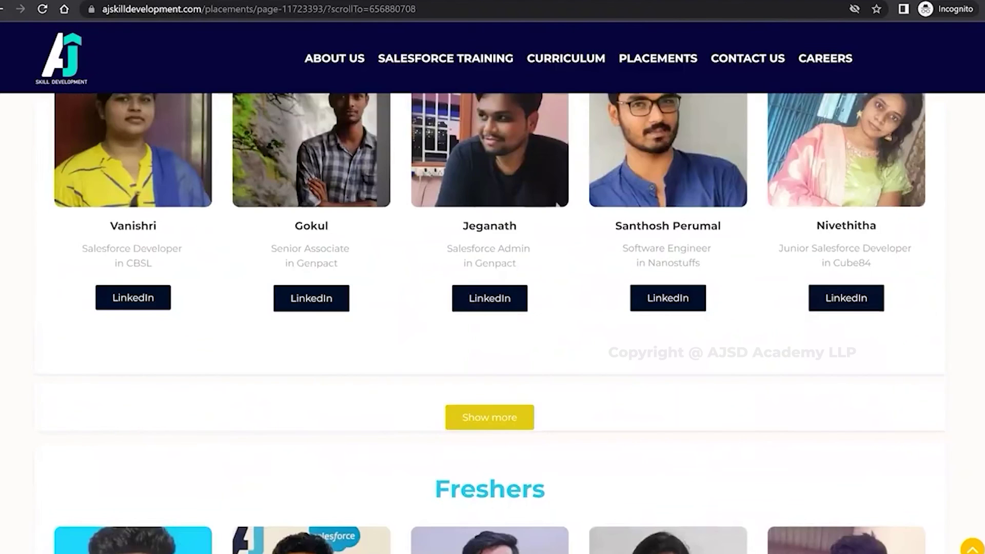
{"action": "scroll", "coordinate": [565, 180], "scroll_direction": "down", "scroll_amount": 3}
{"action": "scroll", "coordinate": [709, 63], "scroll_direction": "up", "scroll_amount": 5}
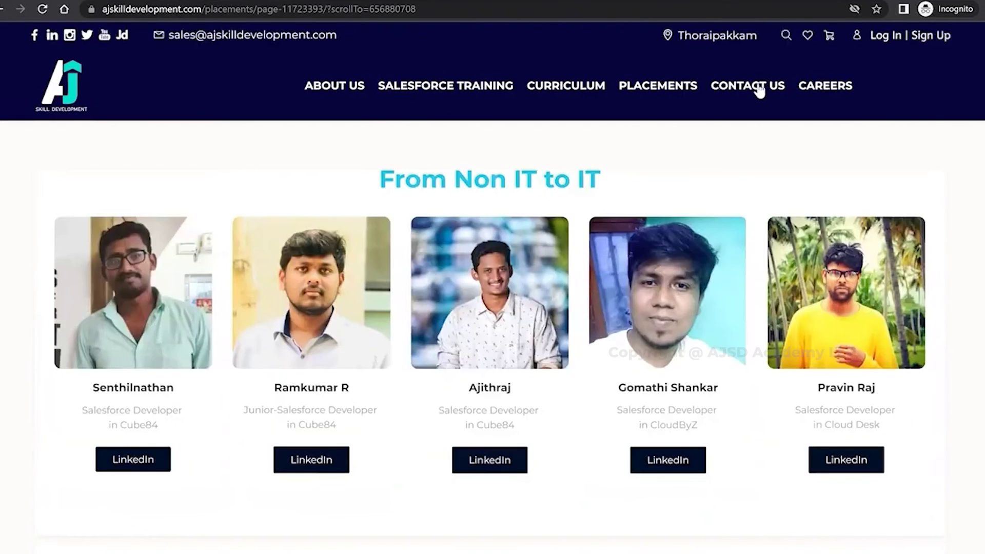
Bring up the Submit Your Enquiry form via Contact Us and look over its fields.
{"action": "left_click", "coordinate": [759, 88]}
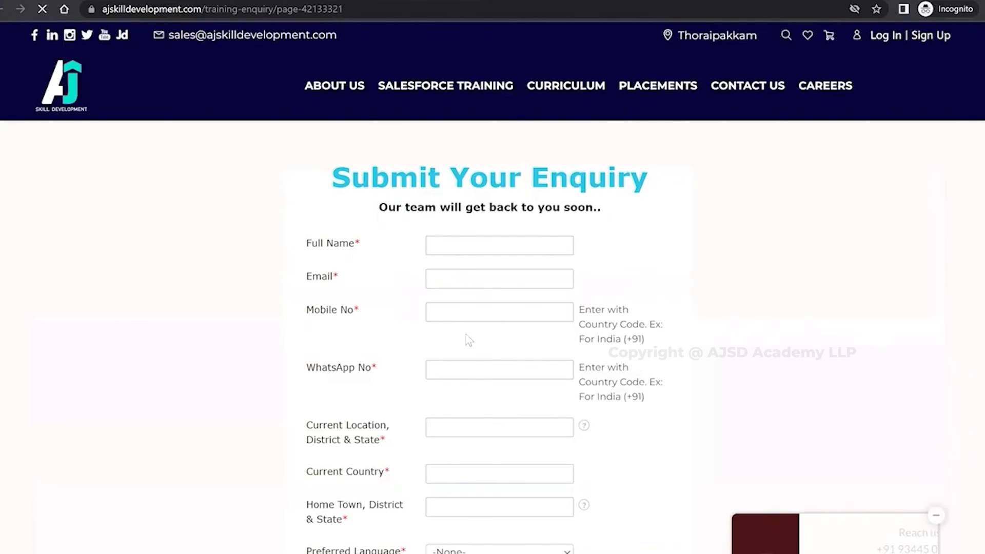
{"action": "scroll", "coordinate": [471, 345], "scroll_direction": "down", "scroll_amount": 5}
{"action": "scroll", "coordinate": [471, 346], "scroll_direction": "down", "scroll_amount": 5}
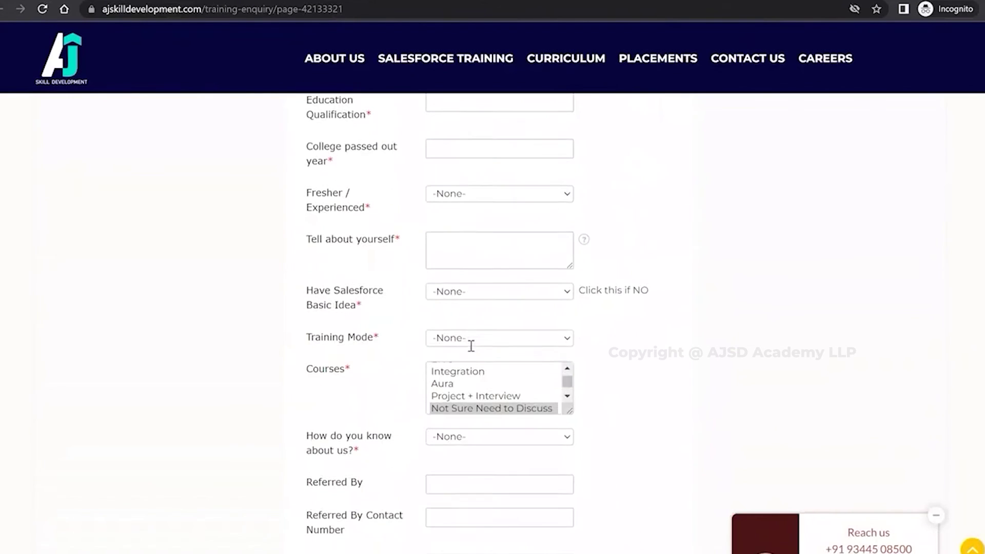
{"action": "scroll", "coordinate": [471, 346], "scroll_direction": "down", "scroll_amount": 4}
{"action": "scroll", "coordinate": [471, 348], "scroll_direction": "up", "scroll_amount": 9}
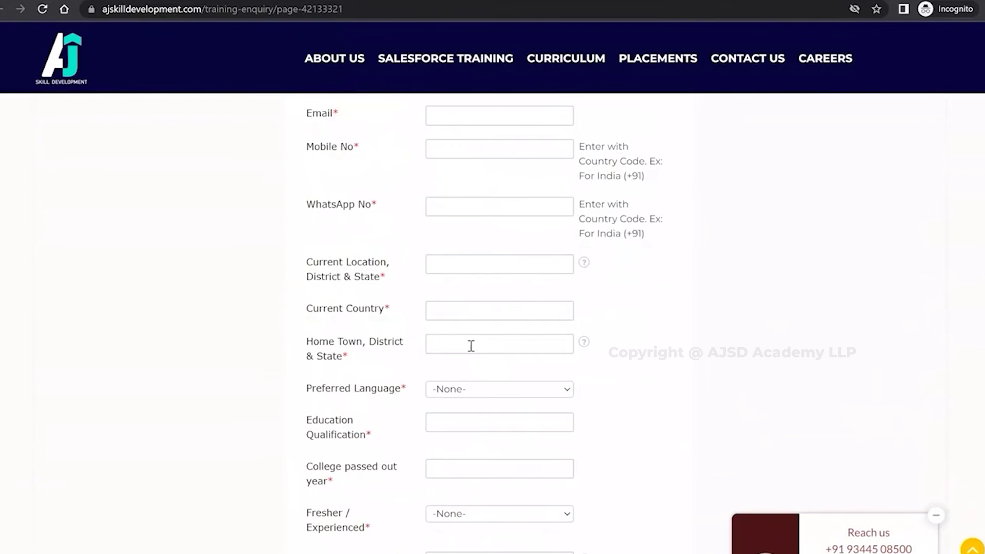
{"action": "scroll", "coordinate": [470, 346], "scroll_direction": "up", "scroll_amount": 3}
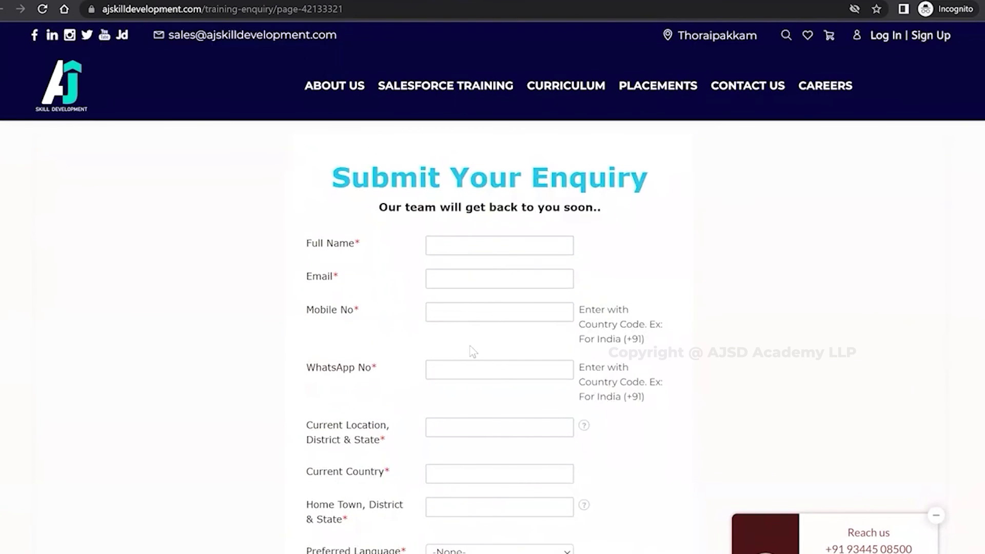